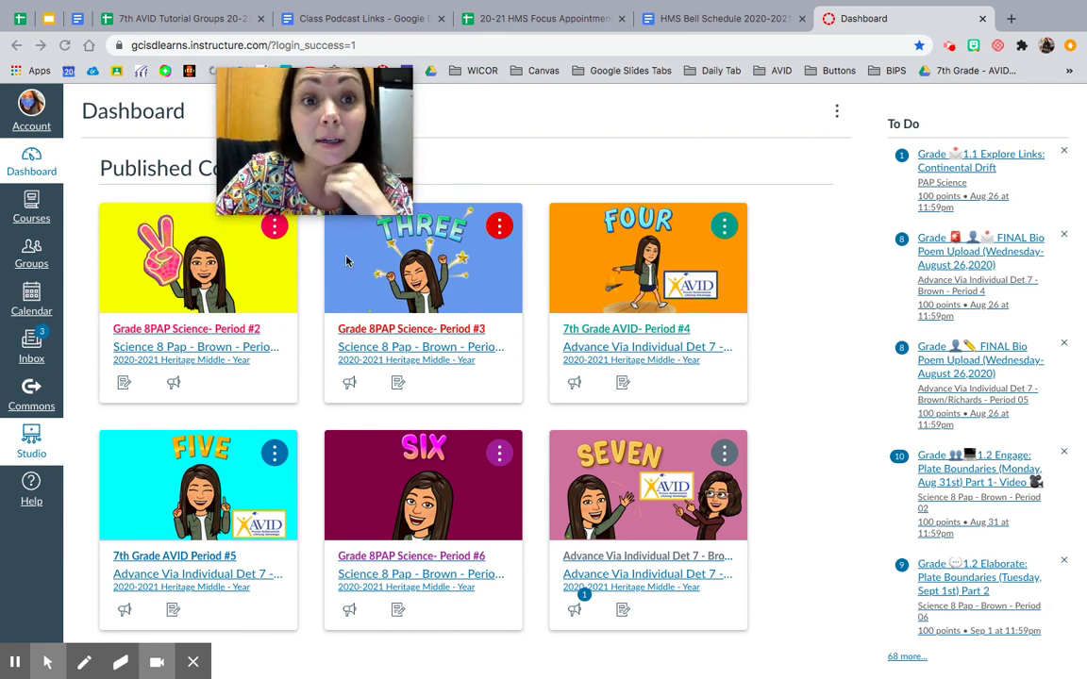
{"action": "left_click_drag", "start_coordinate": [314, 170], "coordinate": [608, 104]}
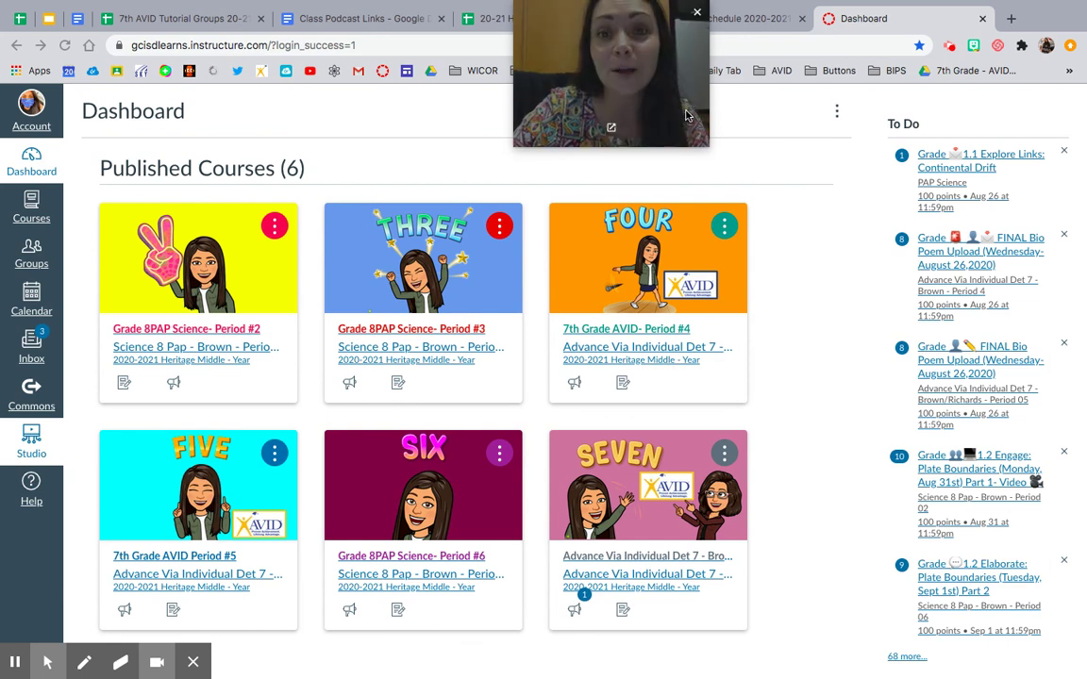
{"action": "left_click_drag", "start_coordinate": [671, 108], "coordinate": [551, 109]}
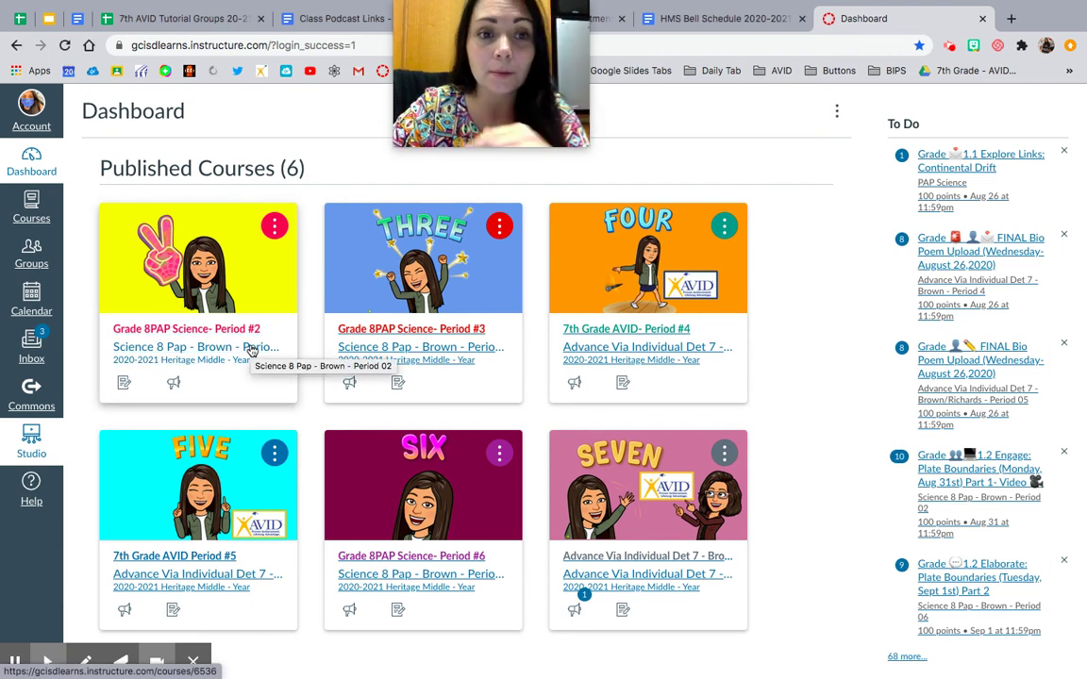
{"action": "key", "text": "XF86AudioRaiseVolume"}
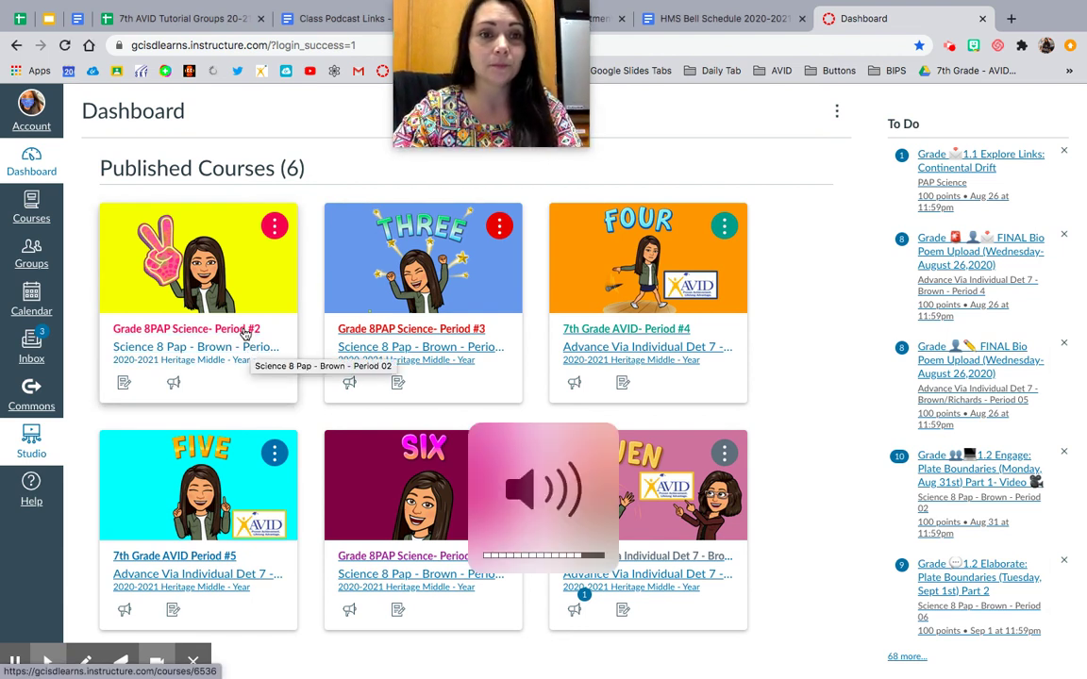
Open the Grade 8PAP Science Period #2 course and go to Module Seven from its home page
{"action": "left_click", "coordinate": [244, 327]}
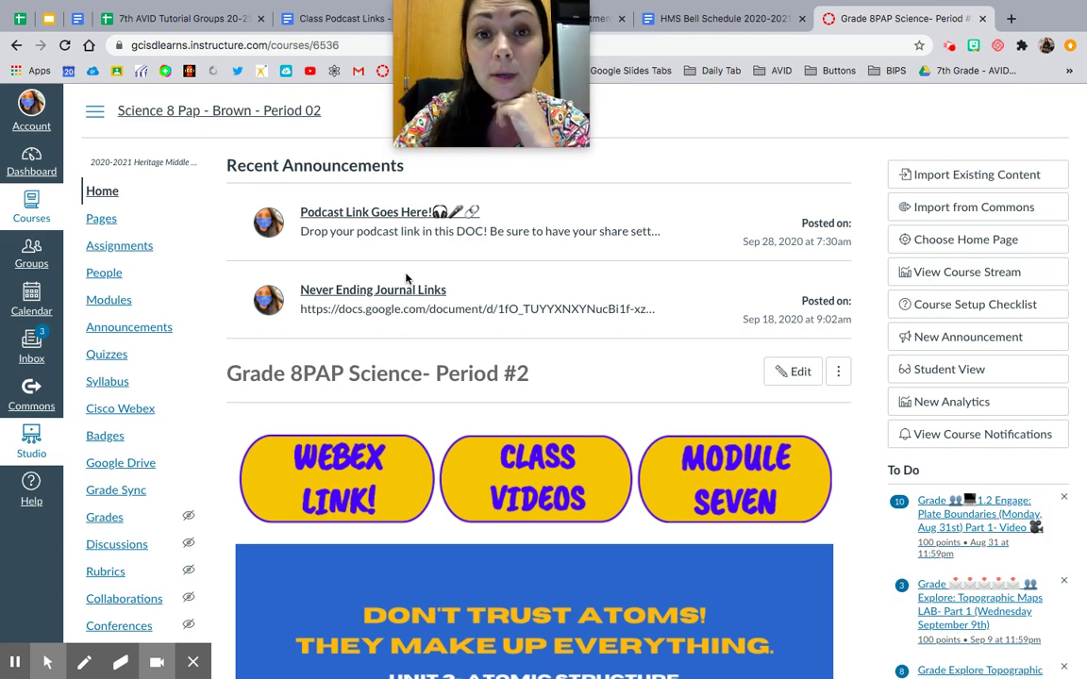
{"action": "scroll", "coordinate": [407, 278], "scroll_direction": "down", "scroll_amount": 3}
{"action": "left_click", "coordinate": [780, 341]}
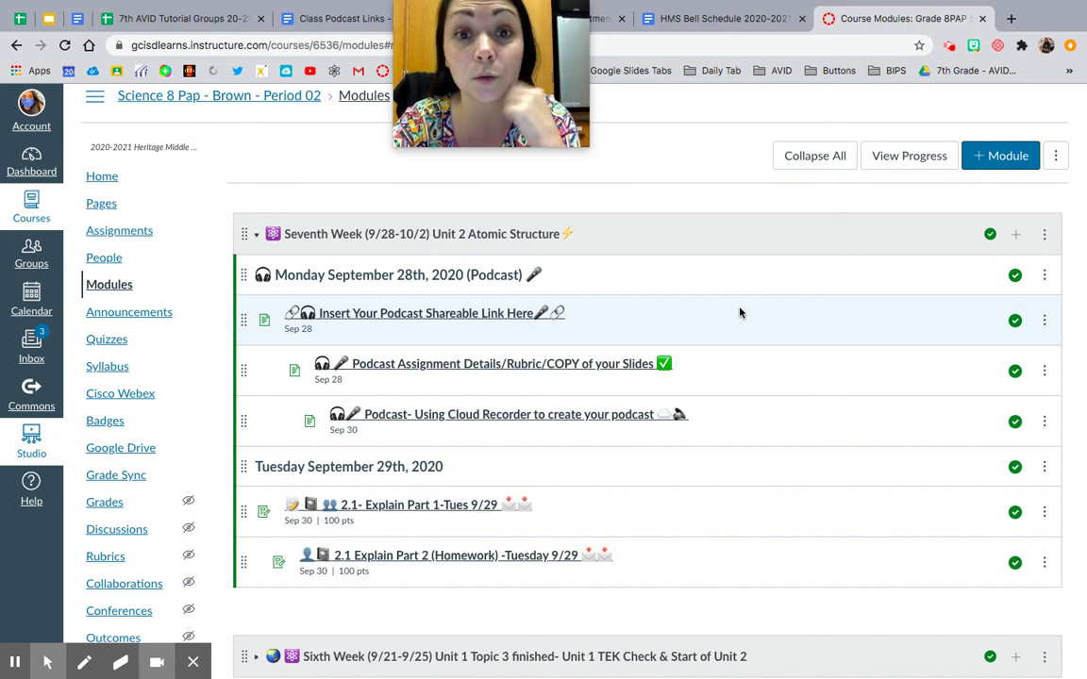
View the Insert Your Podcast Shareable Link Here page and return to the course modules
{"action": "left_click", "coordinate": [435, 319]}
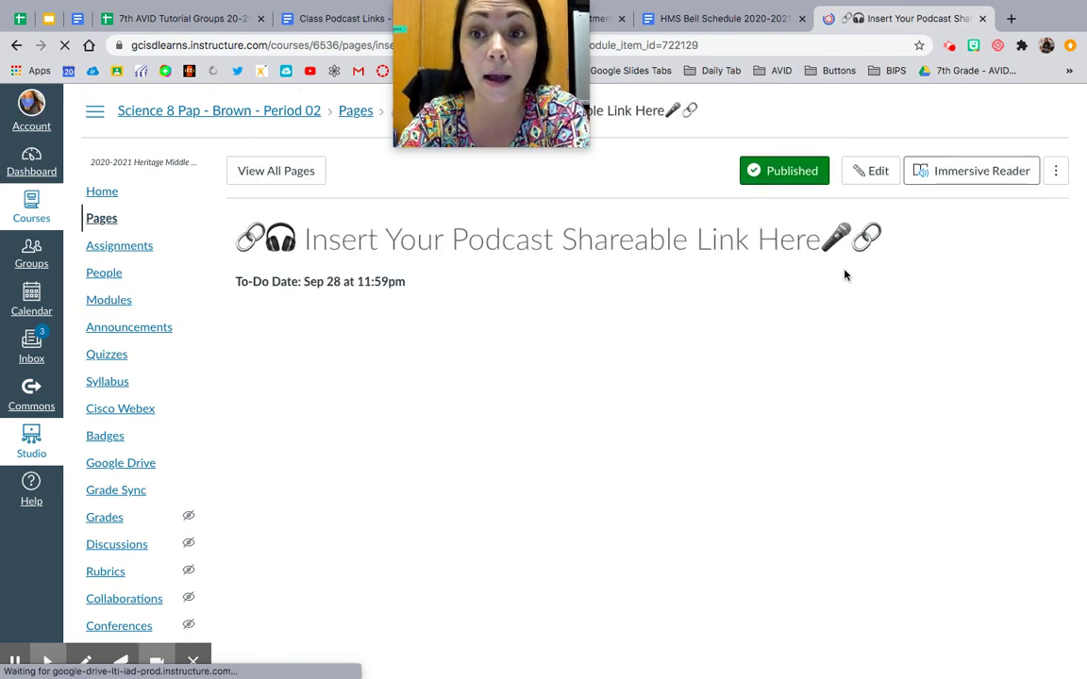
{"action": "left_click", "coordinate": [243, 165]}
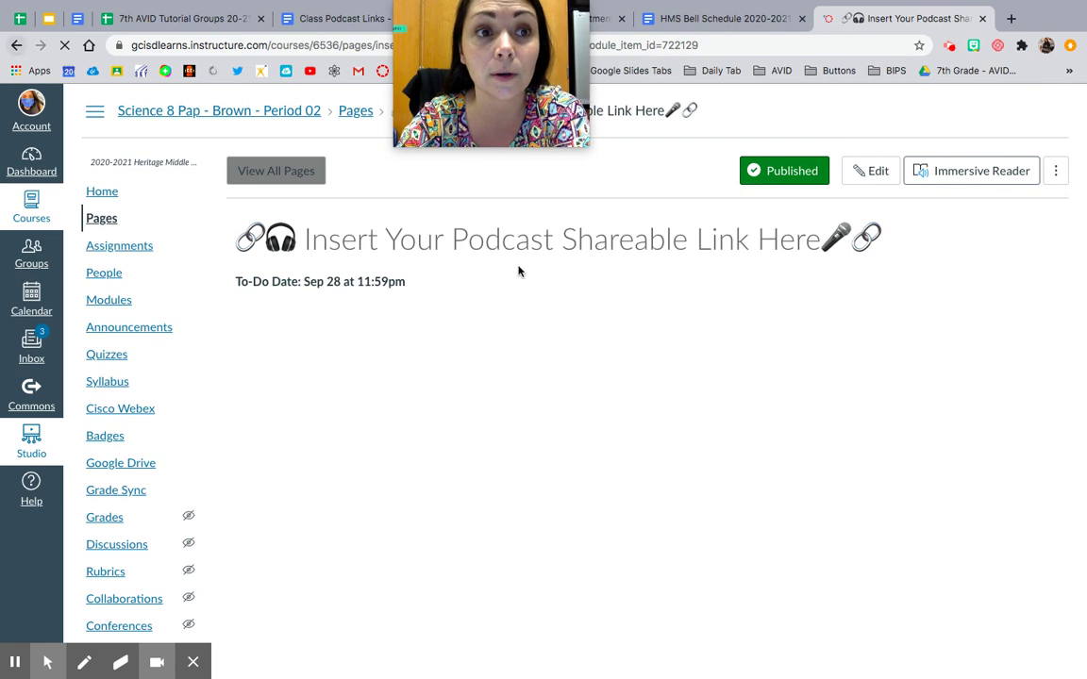
{"action": "key", "text": "alt+Left"}
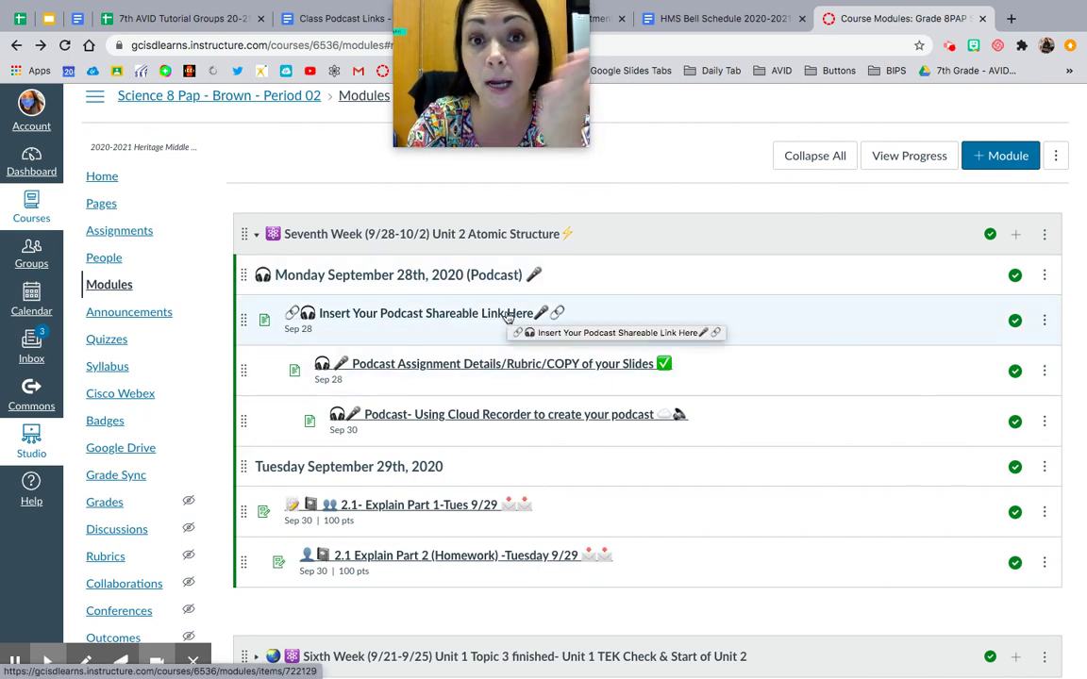
Open the Podcast Assignment Details/Rubric/COPY of your Slides page and read through the criteria and scores of the Atoms Podcast Rubric
{"action": "left_click", "coordinate": [484, 367]}
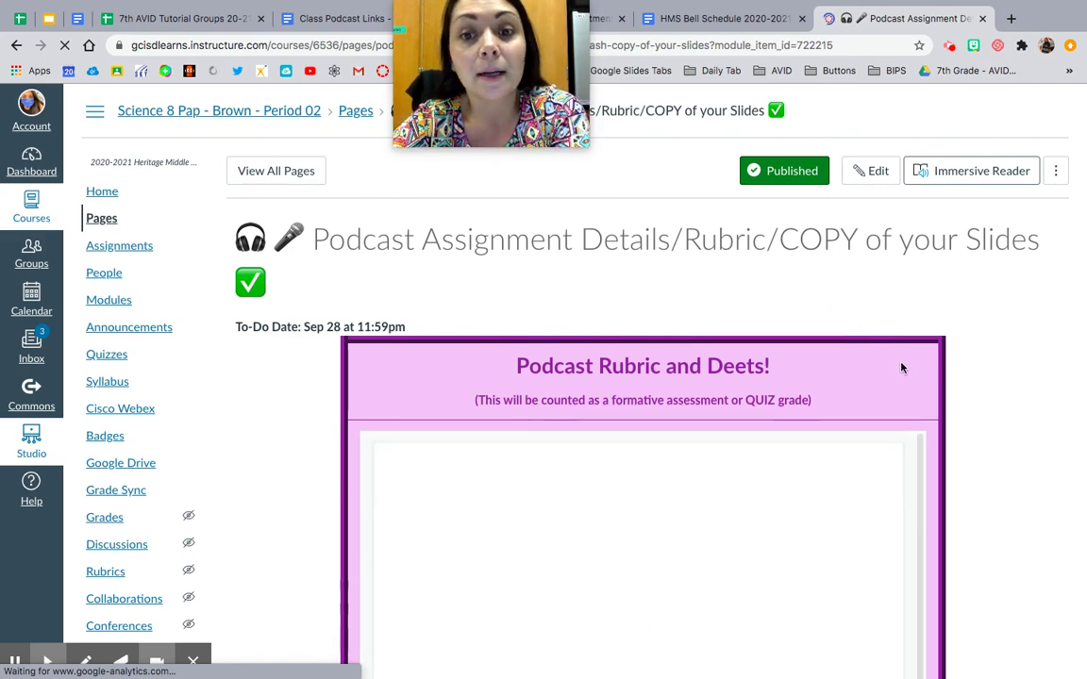
{"action": "scroll", "coordinate": [901, 368], "scroll_direction": "down", "scroll_amount": 1}
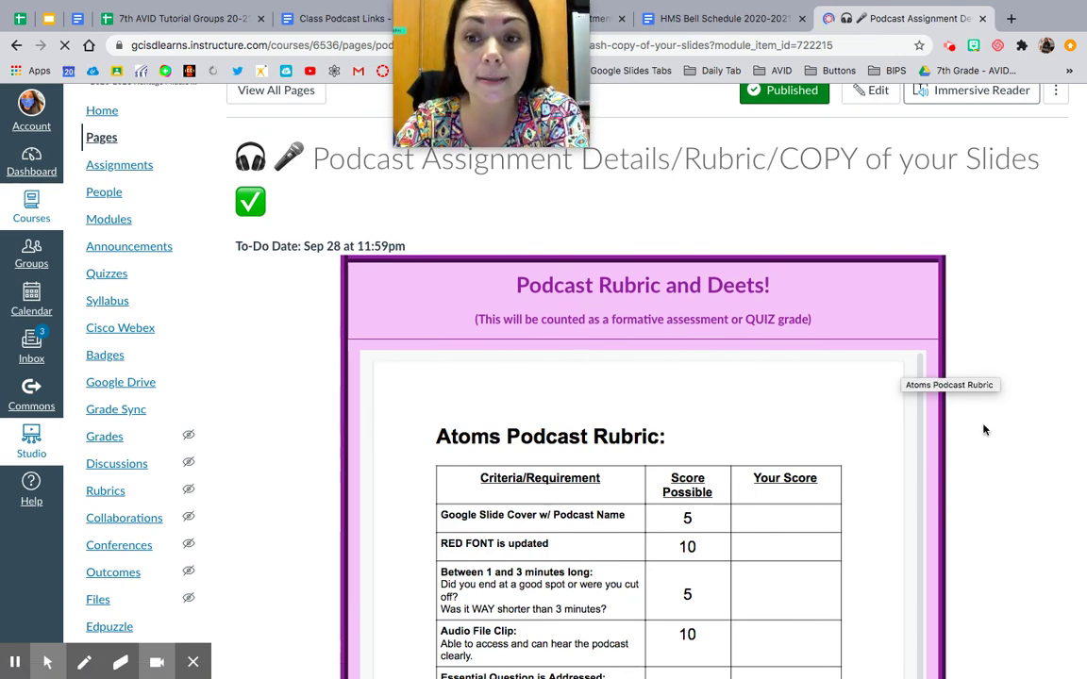
{"action": "scroll", "coordinate": [984, 430], "scroll_direction": "down", "scroll_amount": 1}
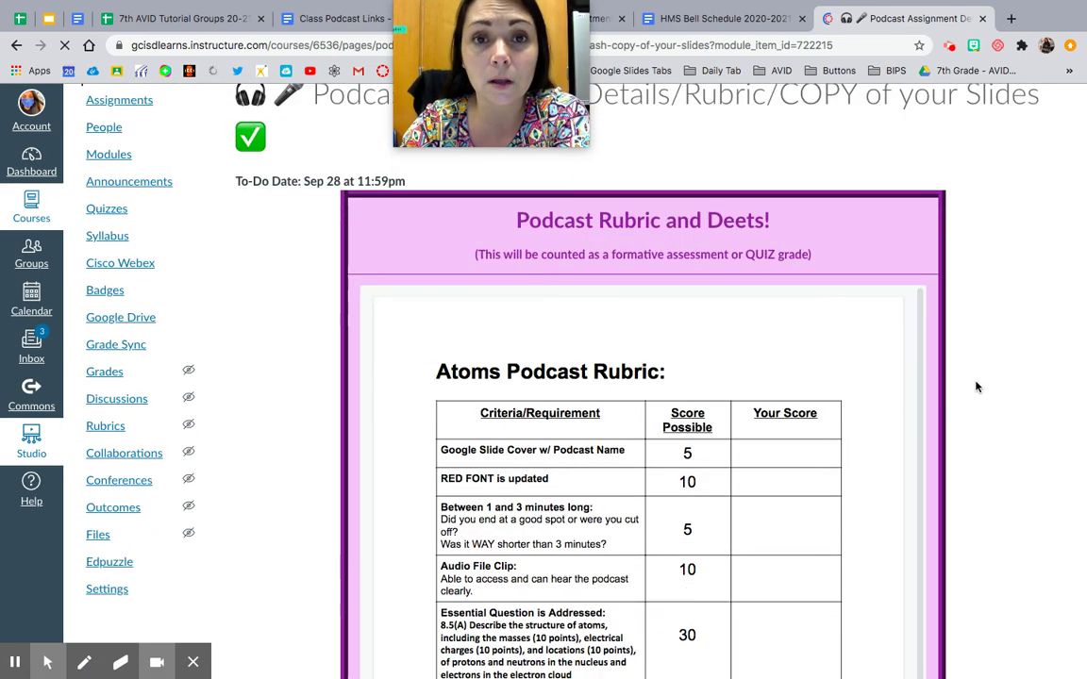
{"action": "scroll", "coordinate": [976, 387], "scroll_direction": "down", "scroll_amount": 1}
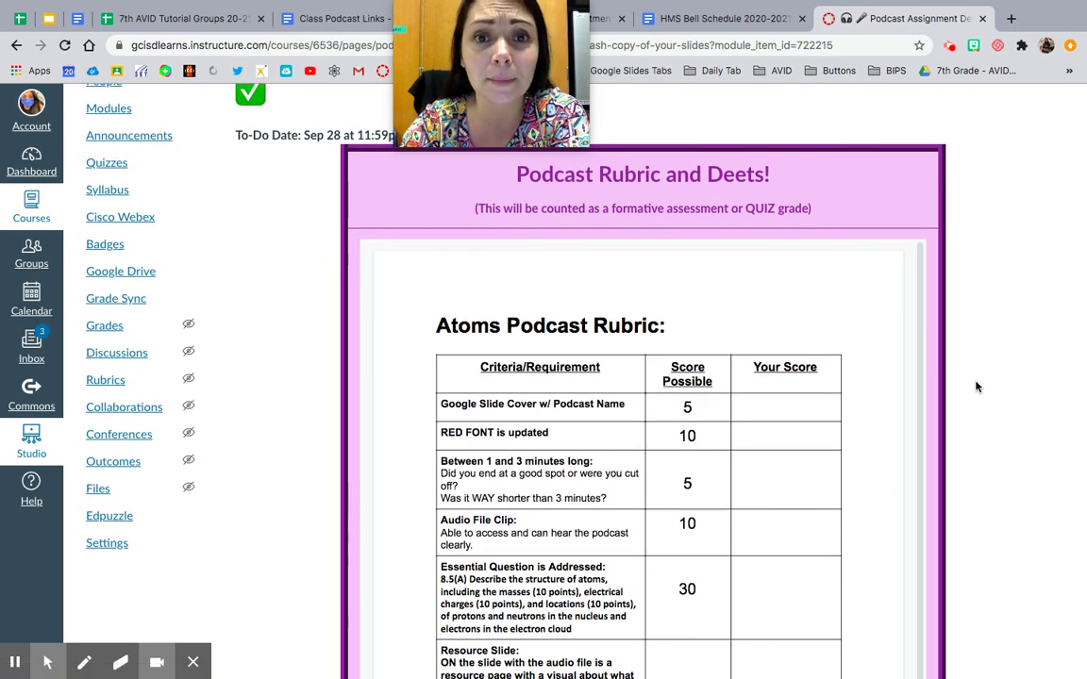
{"action": "scroll", "coordinate": [976, 386], "scroll_direction": "down", "scroll_amount": 3}
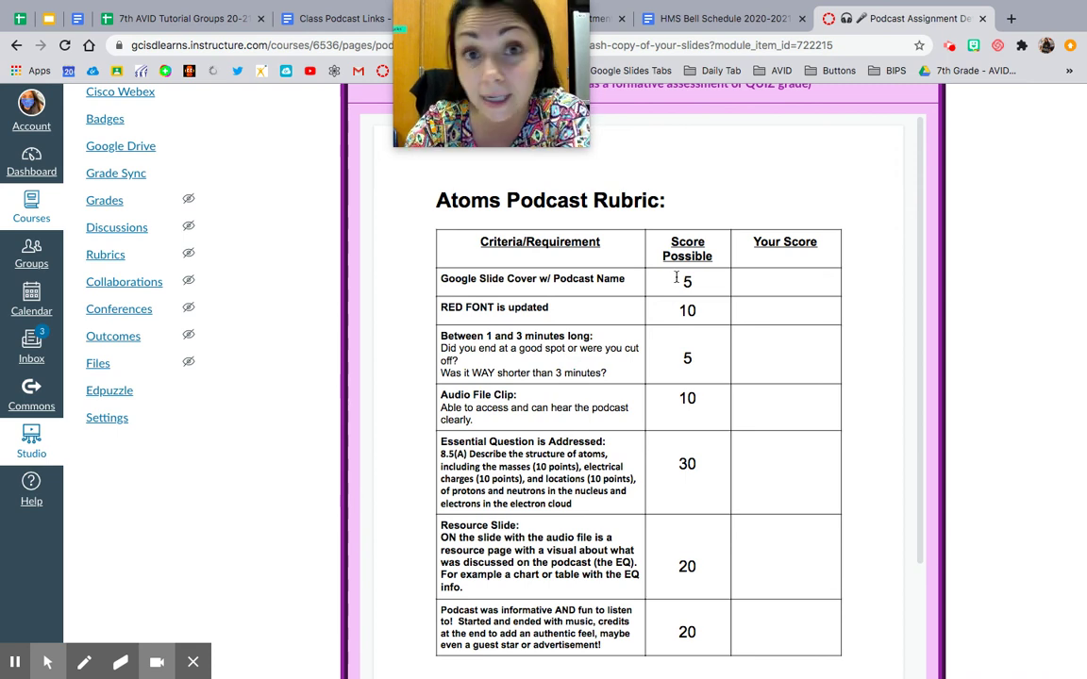
{"action": "scroll", "coordinate": [650, 340], "scroll_direction": "down", "scroll_amount": 1}
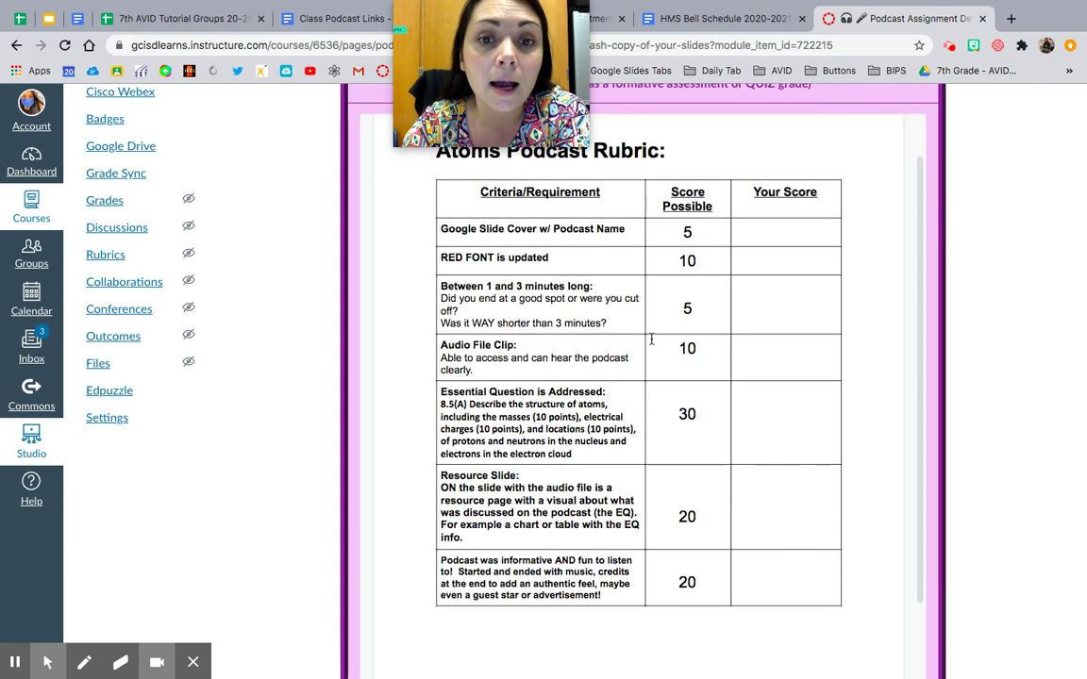
{"action": "double_click", "coordinate": [518, 288]}
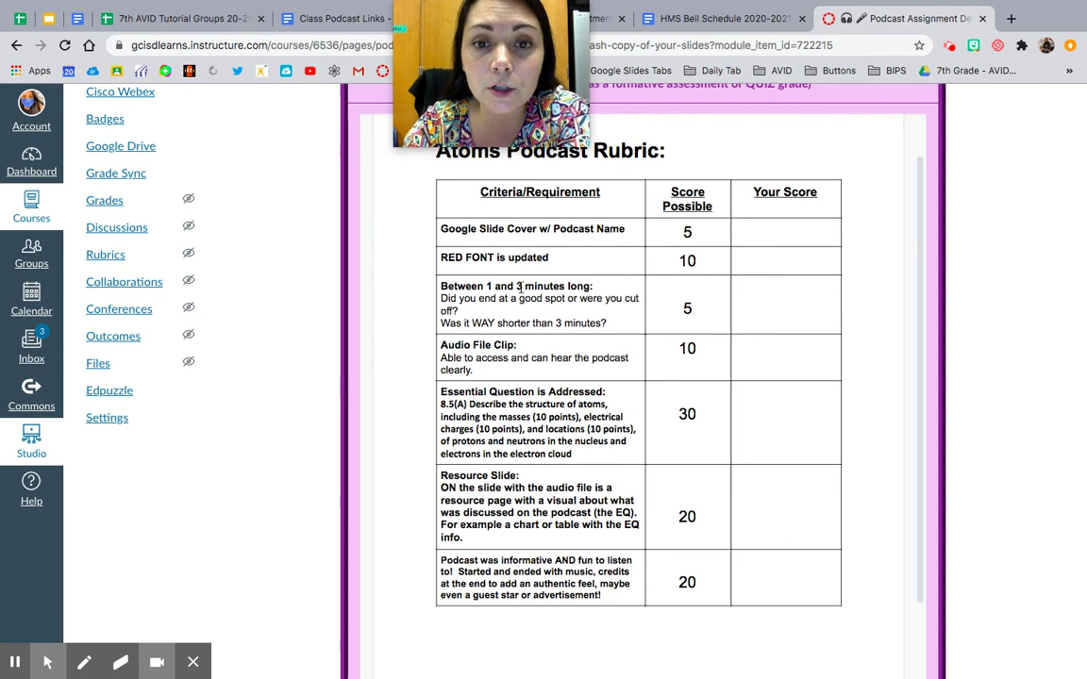
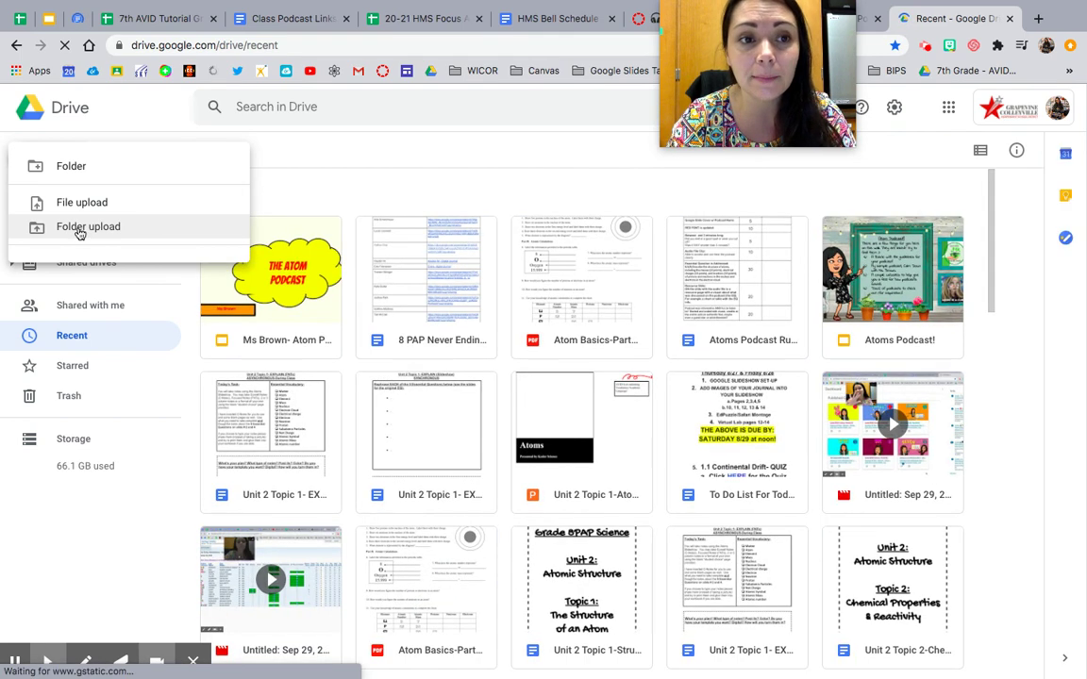
Create a new Cloud Audio Recorder item from Google Drive
{"action": "left_click", "coordinate": [131, 127]}
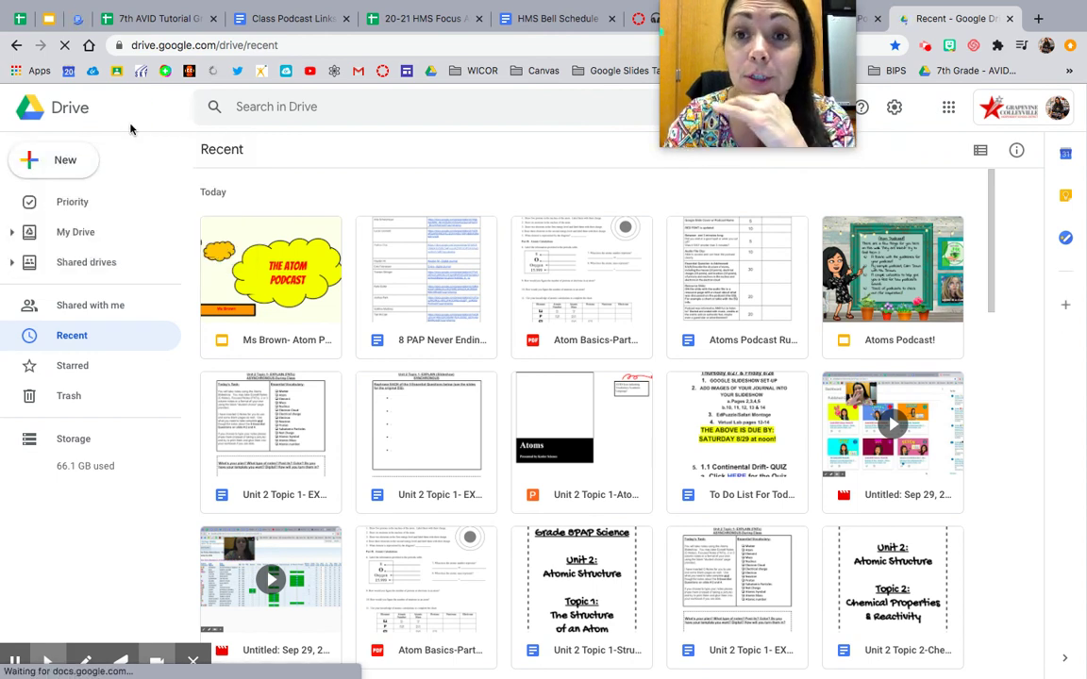
{"action": "left_click", "coordinate": [73, 163]}
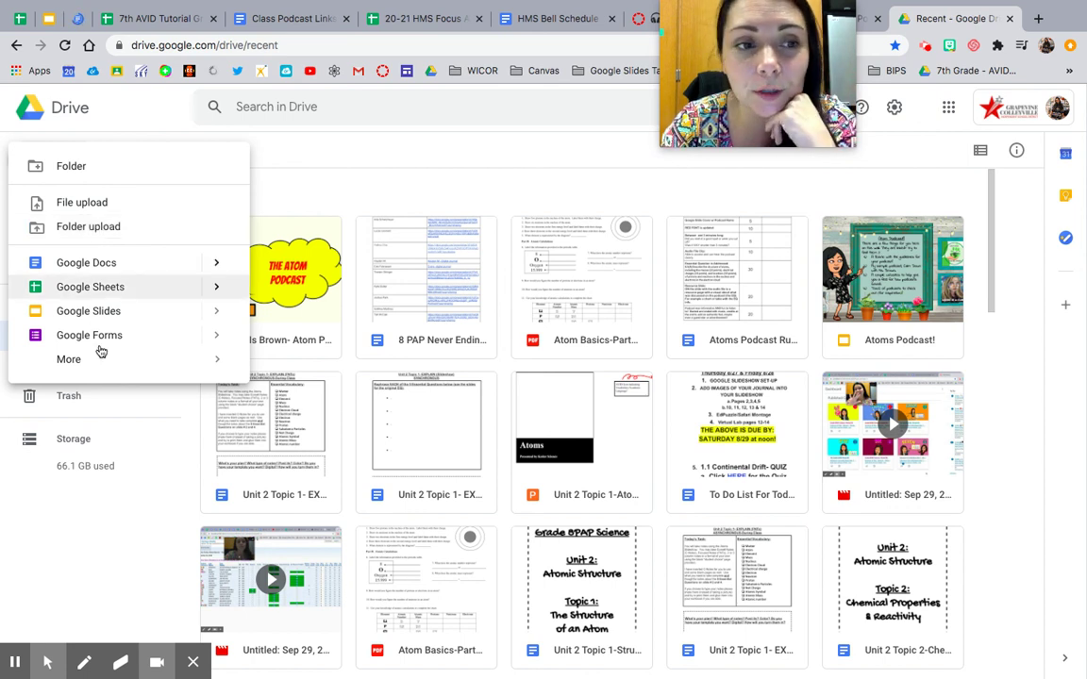
{"action": "mouse_move", "coordinate": [97, 360]}
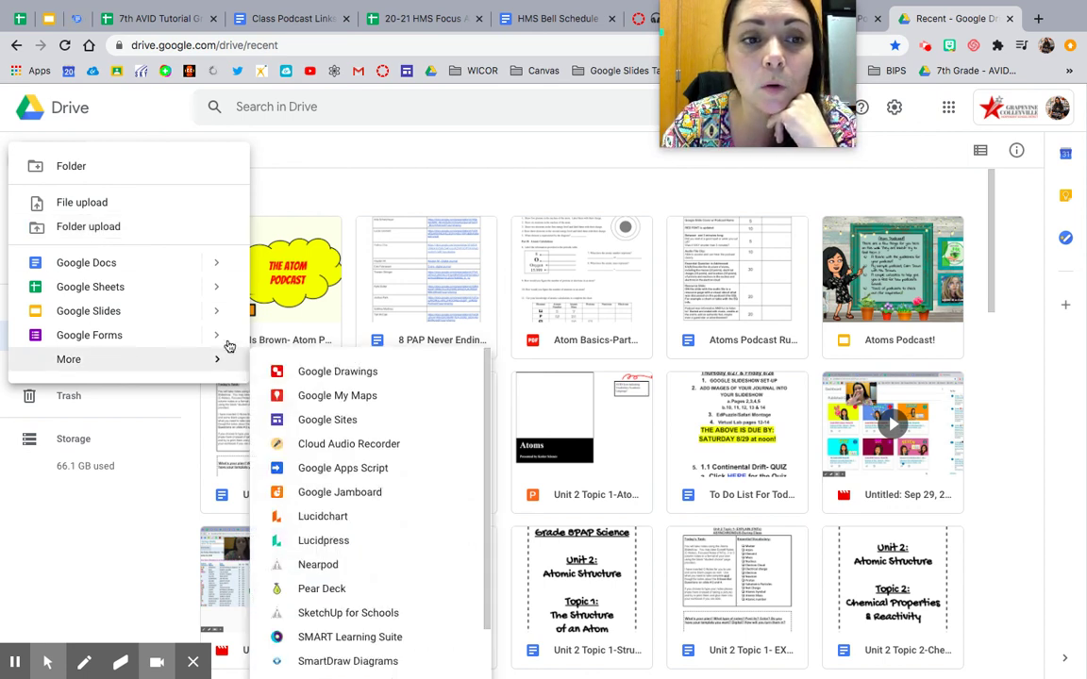
{"action": "left_click", "coordinate": [312, 445]}
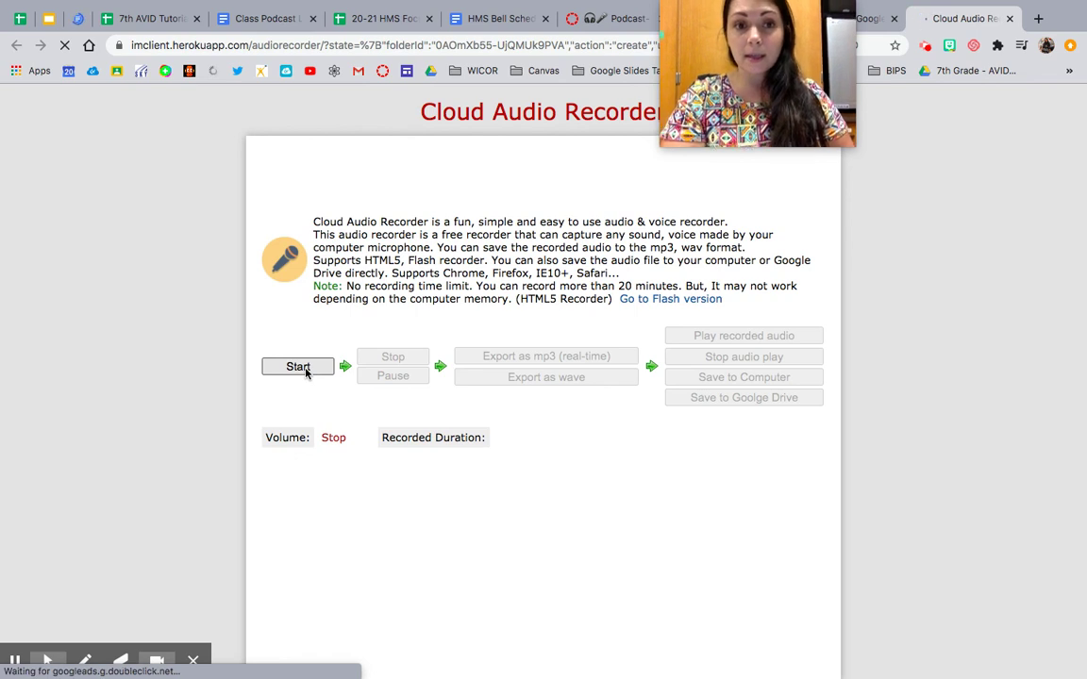
Make a short test recording, accepting the cookie notice and allowing the site to use the microphone
{"action": "left_click", "coordinate": [298, 367]}
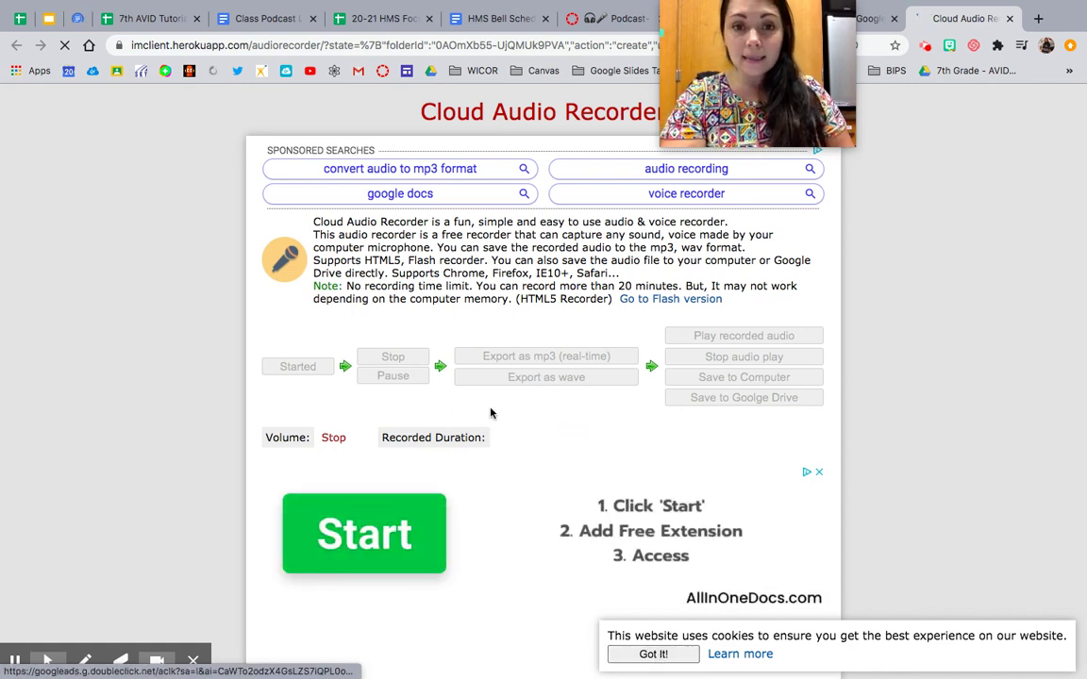
{"action": "left_click", "coordinate": [653, 654]}
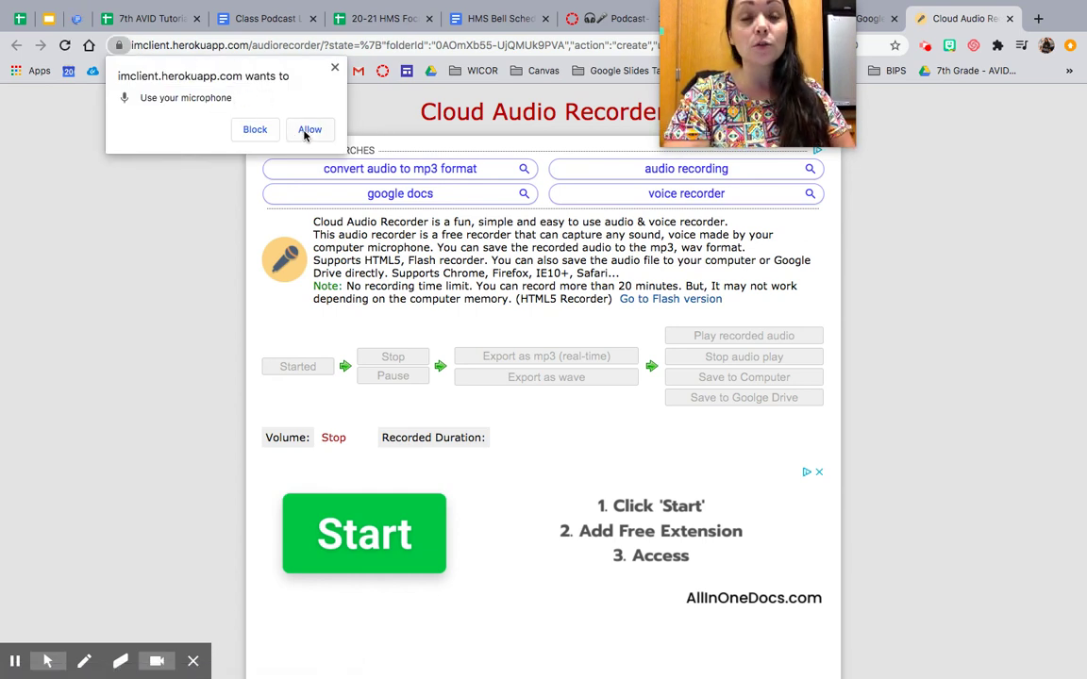
{"action": "left_click", "coordinate": [305, 133]}
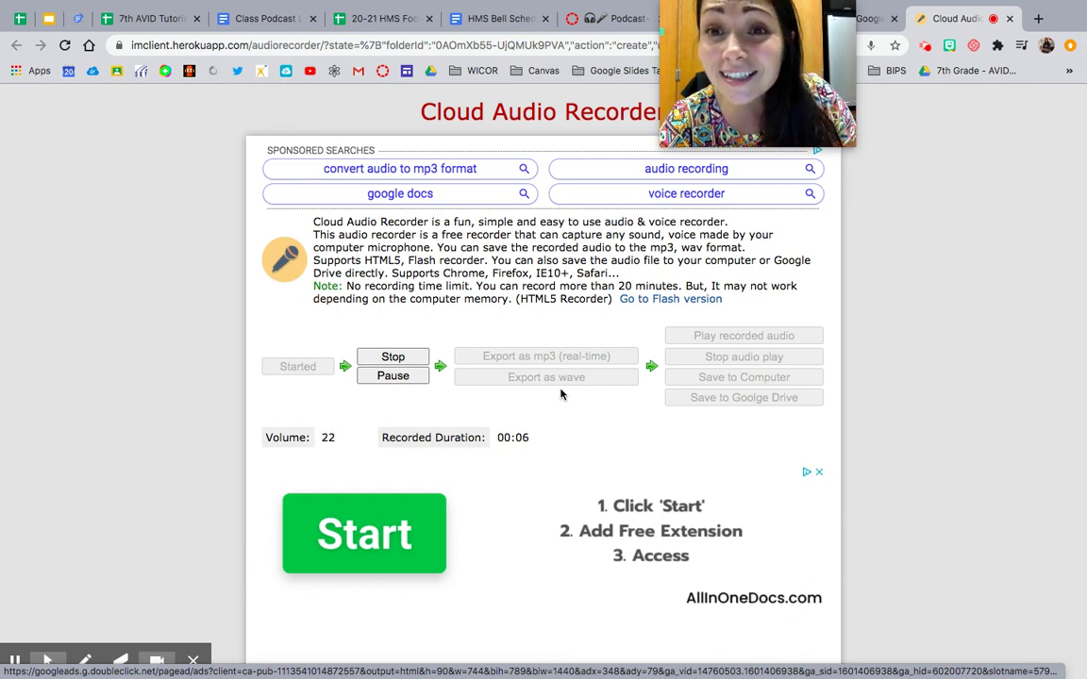
{"action": "left_click", "coordinate": [408, 355]}
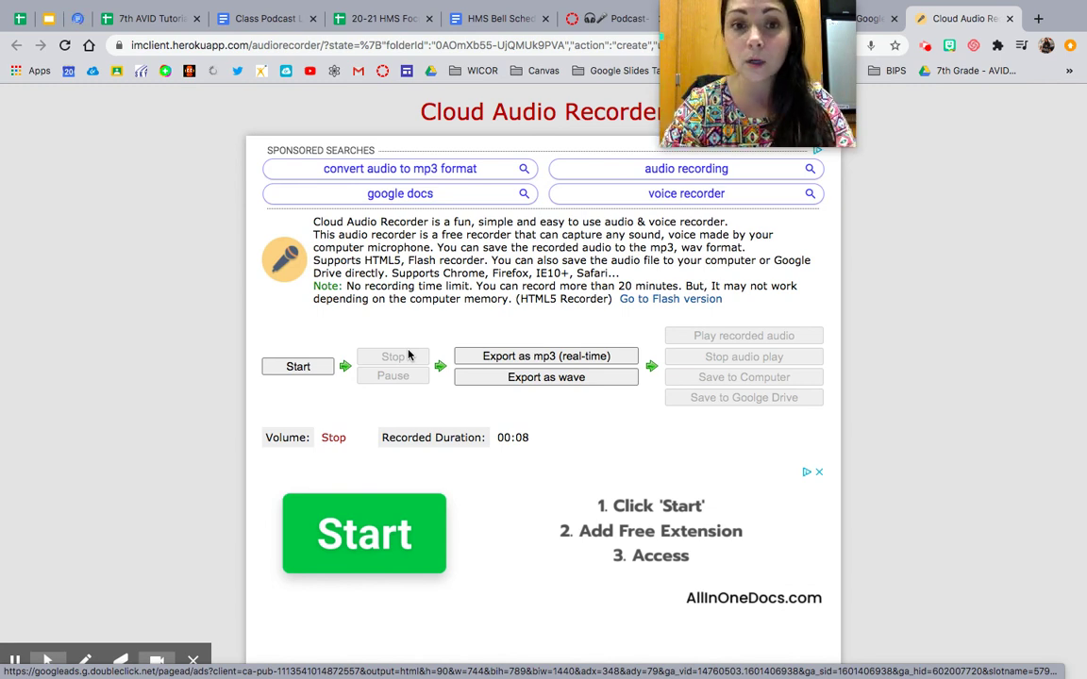
Record a second short audio take, pausing it before stopping the recording
{"action": "left_click", "coordinate": [304, 367]}
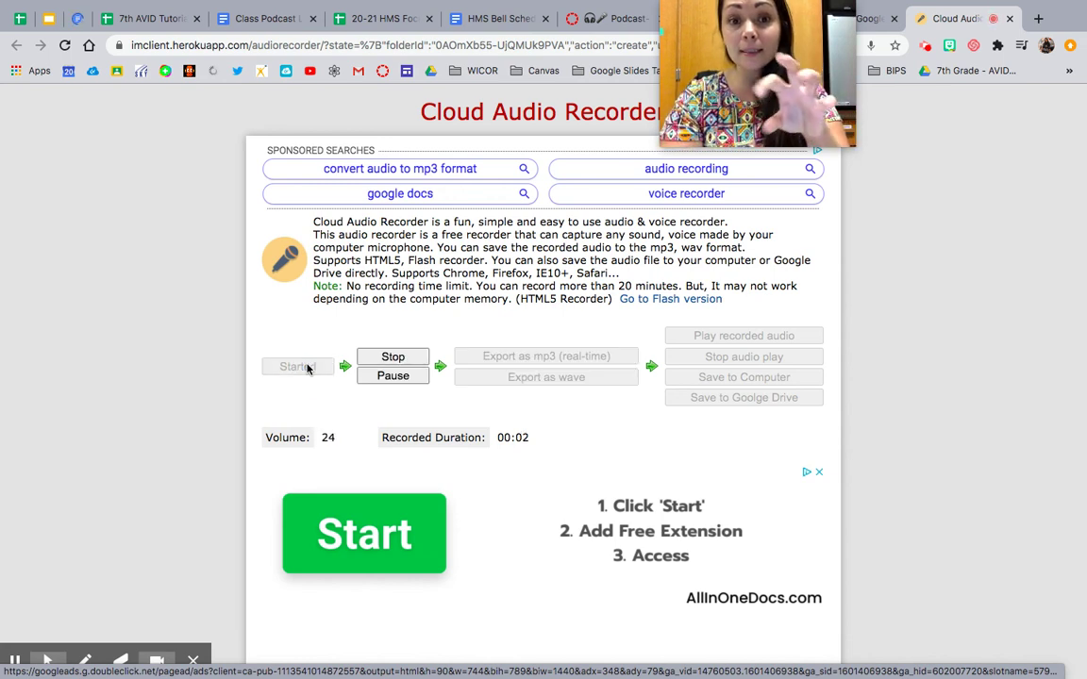
{"action": "left_click", "coordinate": [394, 377]}
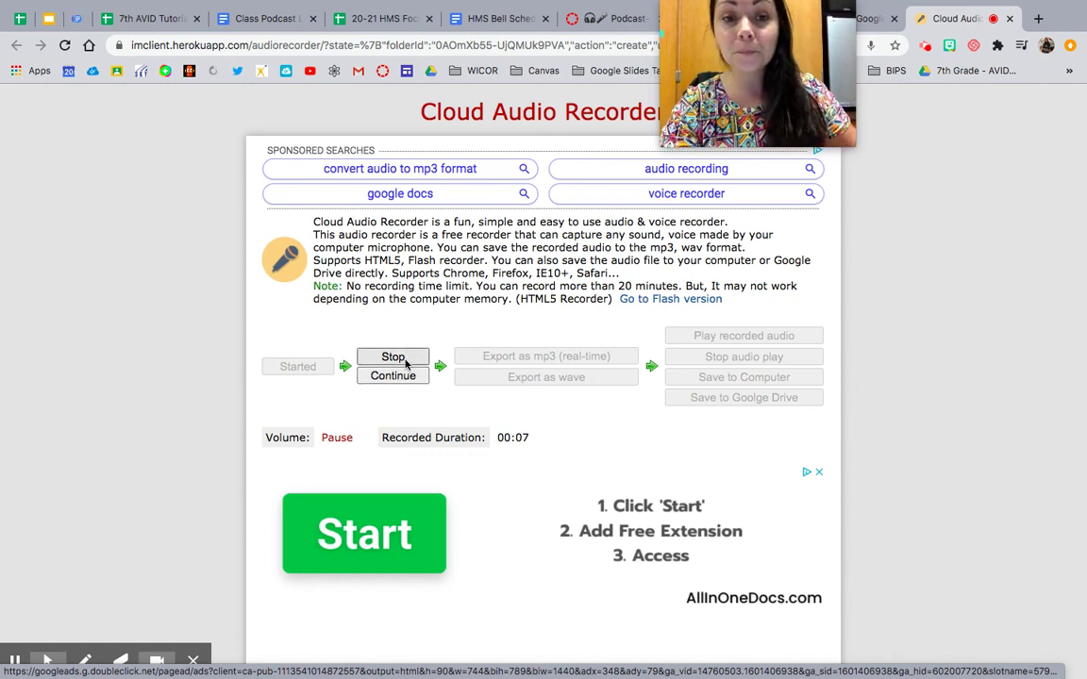
{"action": "left_click", "coordinate": [394, 359]}
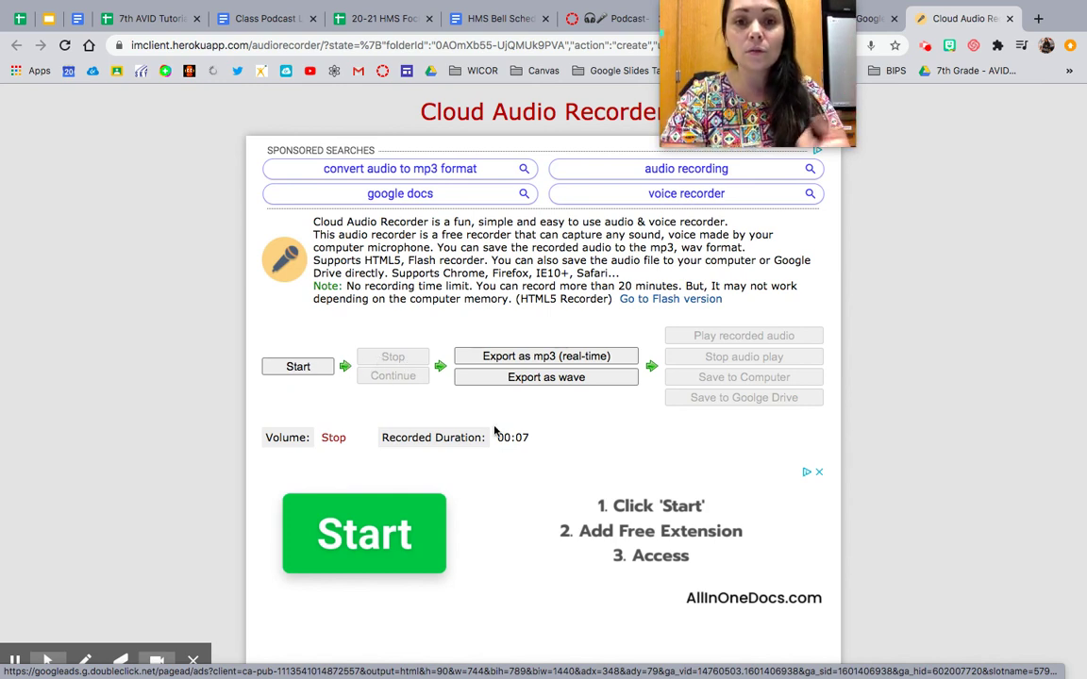
Record a new audio take of about 19 seconds, pausing and continuing it twice before stopping
{"action": "left_click", "coordinate": [300, 367]}
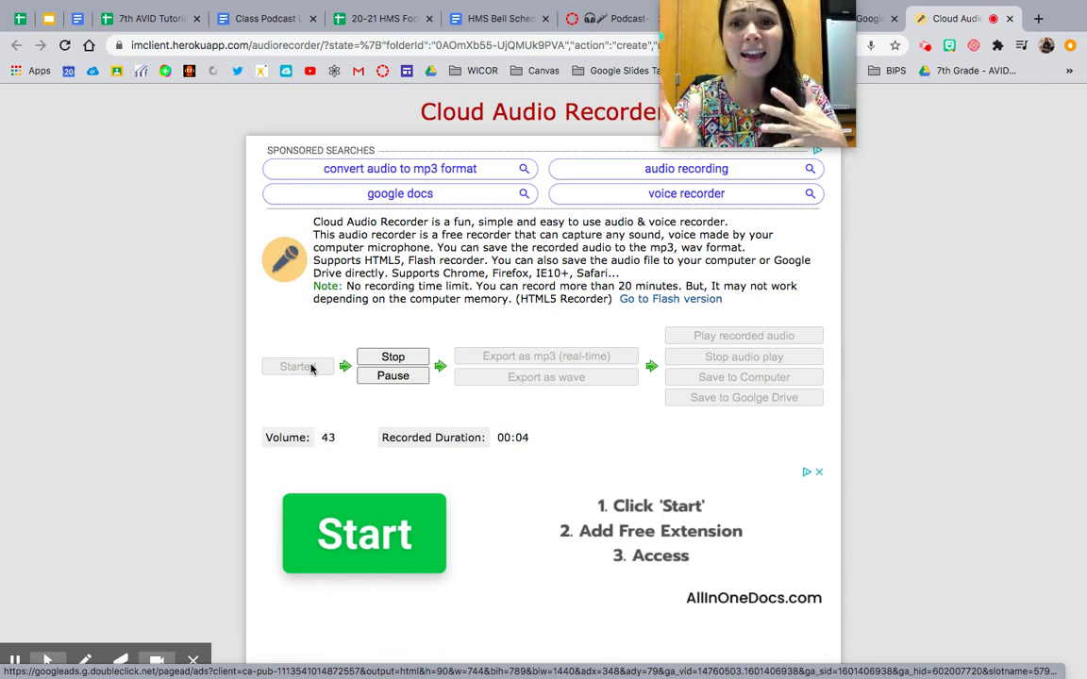
{"action": "left_click", "coordinate": [390, 376]}
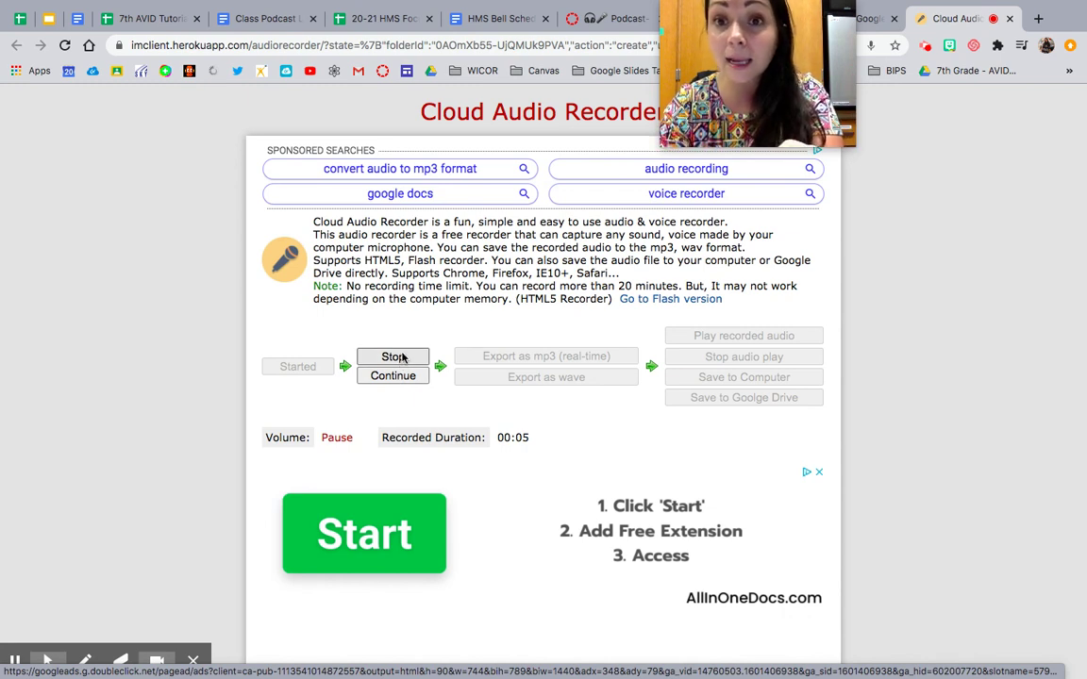
{"action": "left_click", "coordinate": [407, 377]}
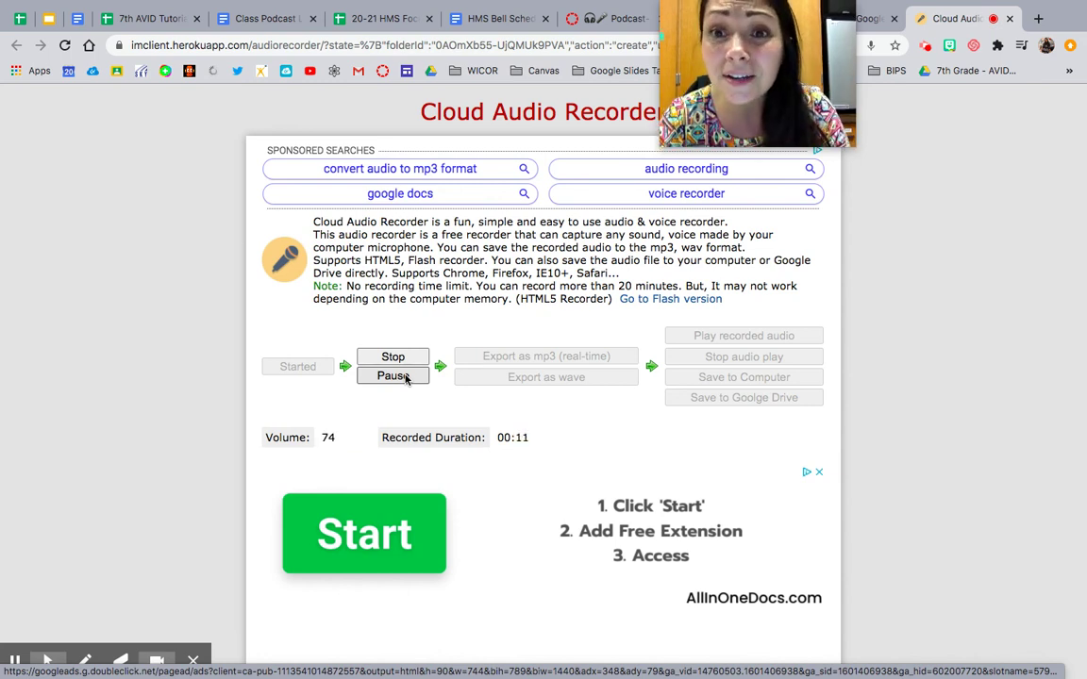
{"action": "left_click", "coordinate": [406, 378]}
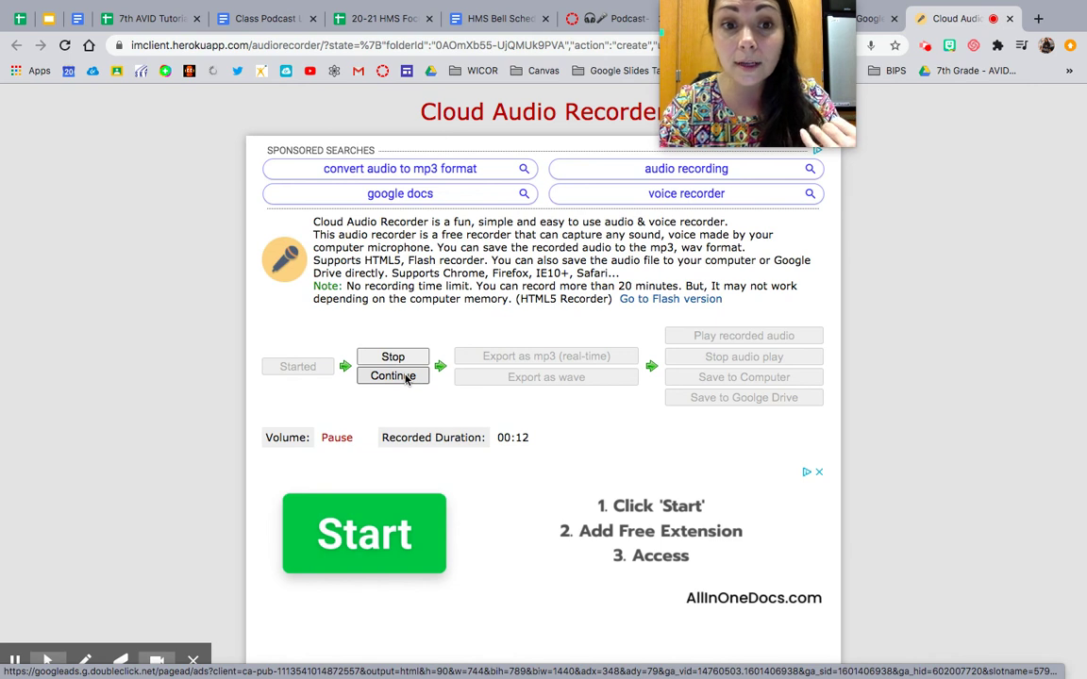
{"action": "left_click", "coordinate": [406, 378]}
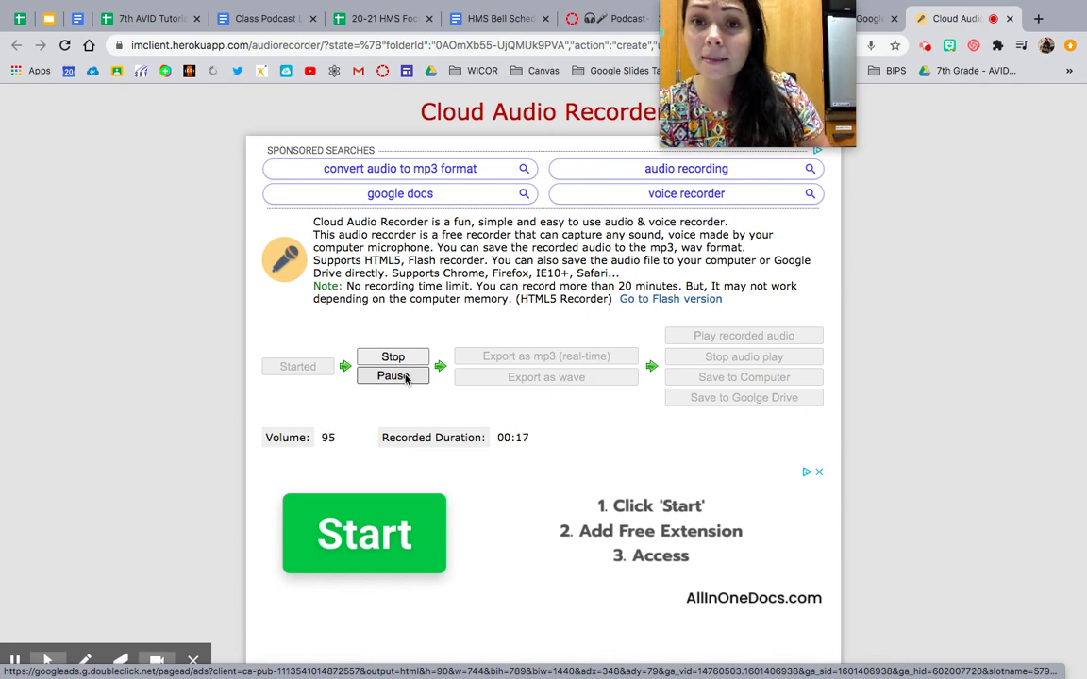
{"action": "left_click", "coordinate": [403, 356]}
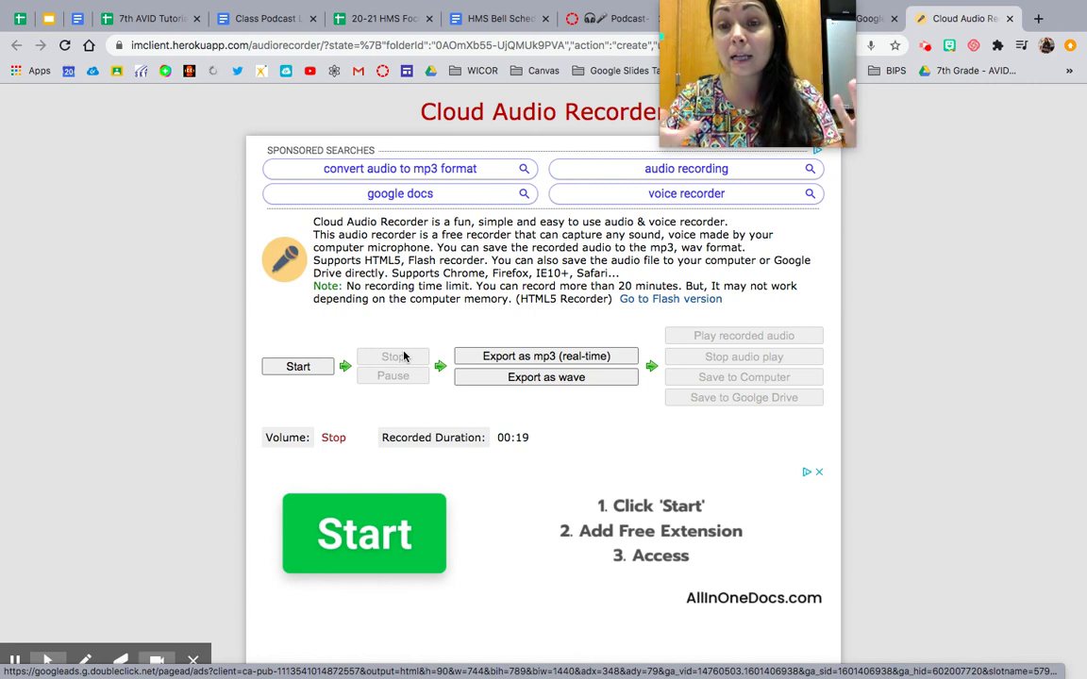
Export the finished recording as mp3 and open the options for saving it to Google Drive
{"action": "left_click", "coordinate": [557, 357]}
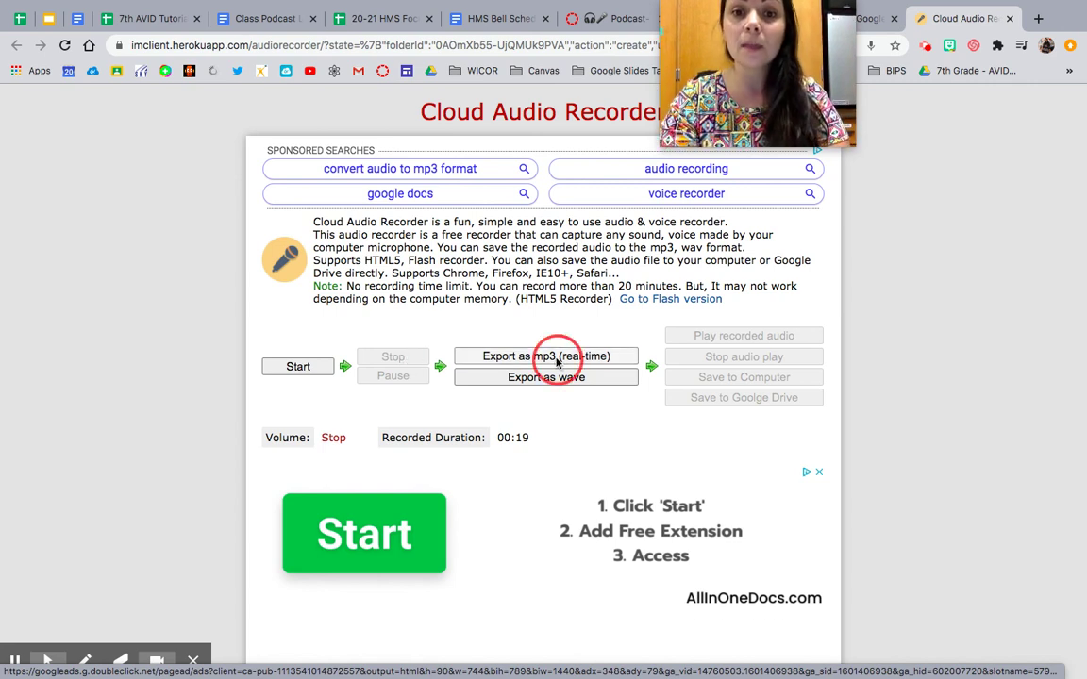
{"action": "left_click", "coordinate": [687, 397]}
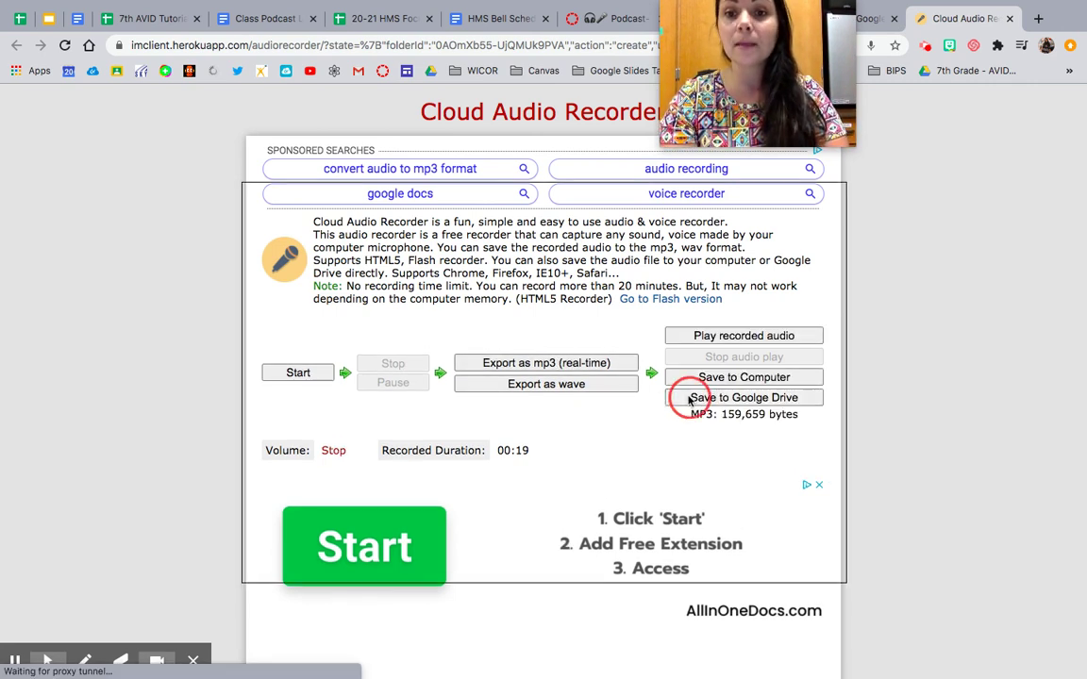
Rename the mp3 file as "Atom Podcast Episode 1" and save it to Google Drive
{"action": "left_click", "coordinate": [477, 373]}
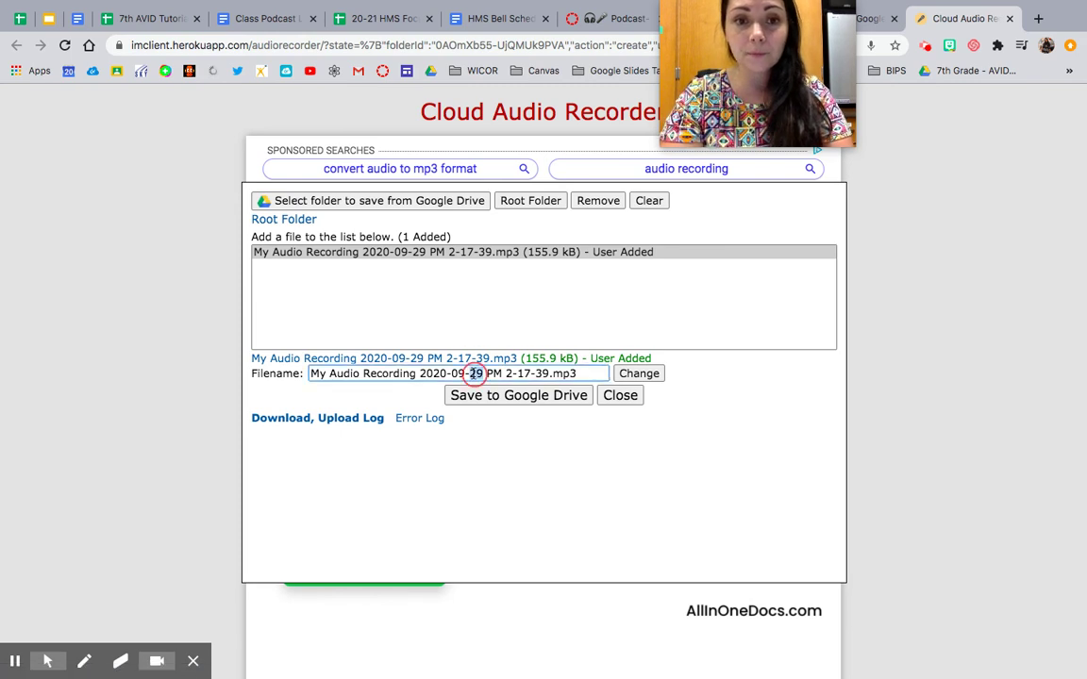
{"action": "key", "text": "super+a"}
{"action": "type", "text": "Atom Po"}
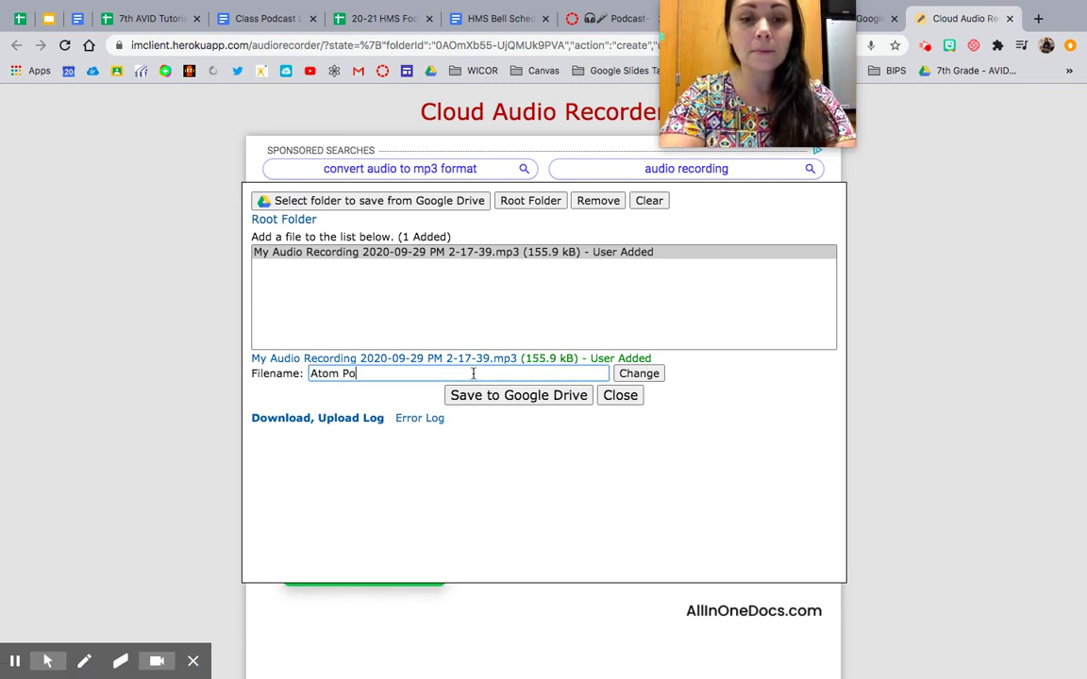
{"action": "type", "text": "dcast Episode 1"}
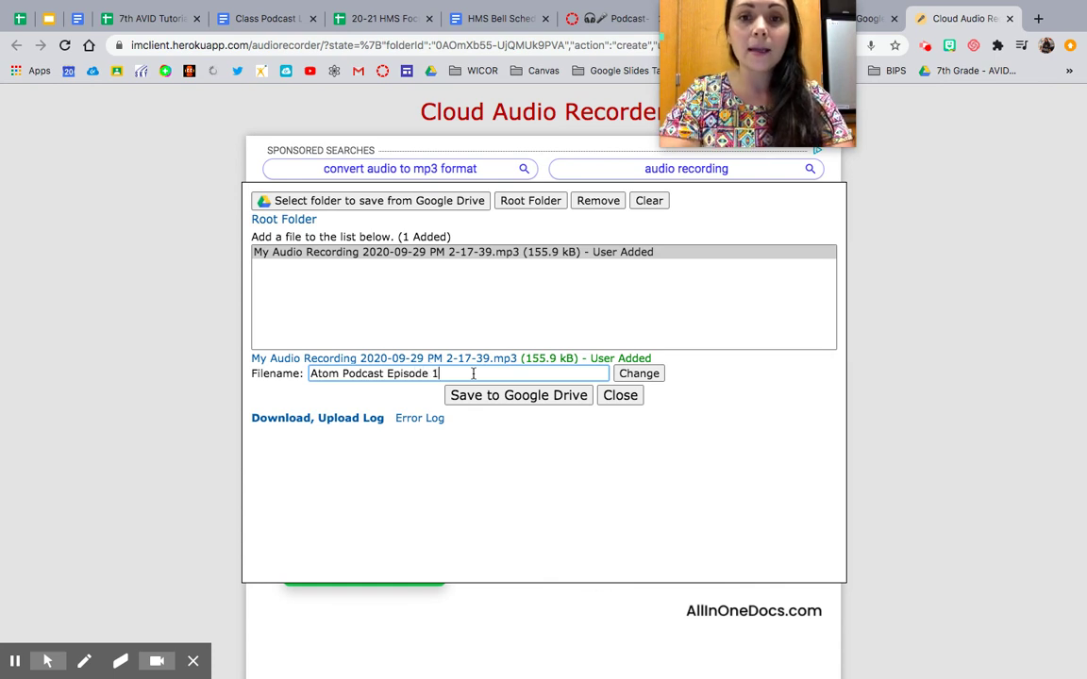
{"action": "left_click", "coordinate": [645, 374]}
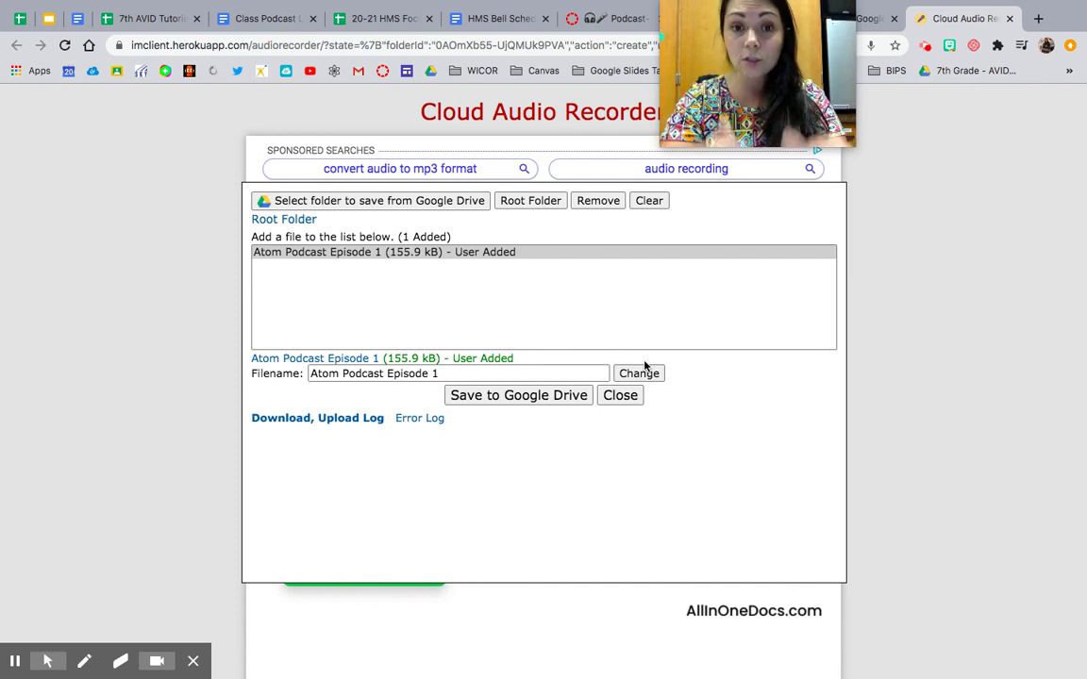
{"action": "left_click", "coordinate": [583, 395]}
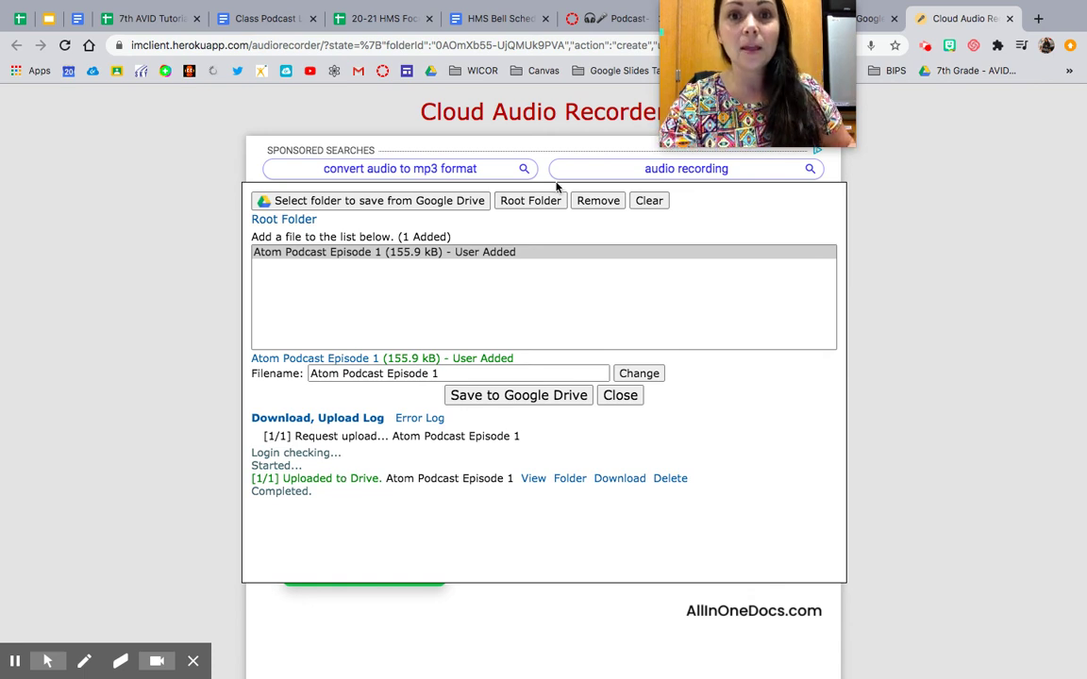
{"action": "left_click_drag", "start_coordinate": [820, 44], "coordinate": [645, 44]}
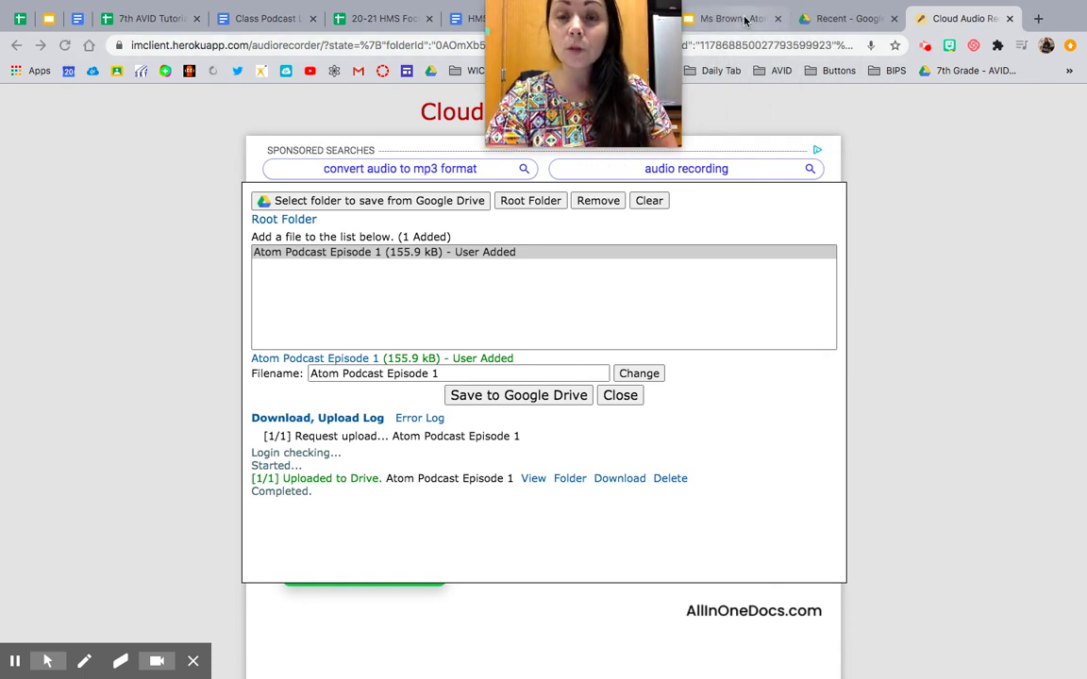